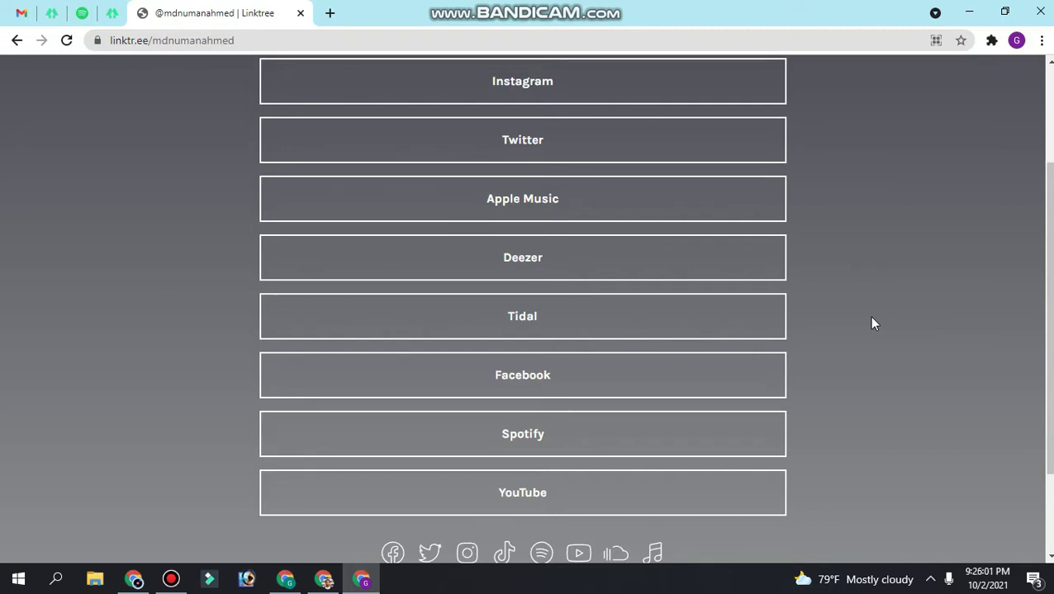
# Bring the linktr.ee home page back up to its 'The Only Link You'll Ever Need' heading.
pyautogui.scroll(2, 727, 237)
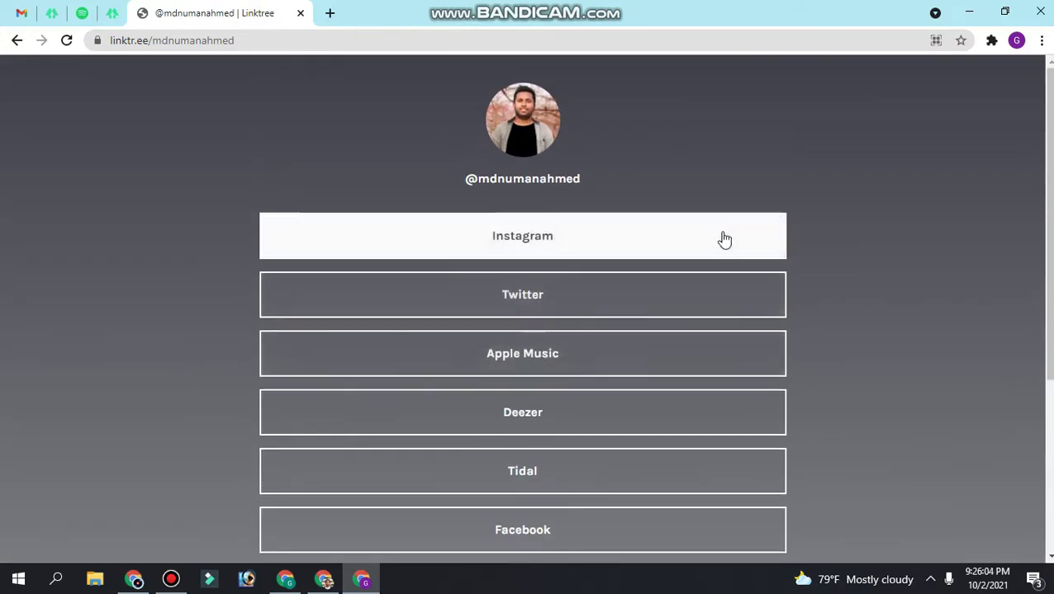
pyautogui.scroll(-4, 694, 273)
pyautogui.scroll(3, 660, 383)
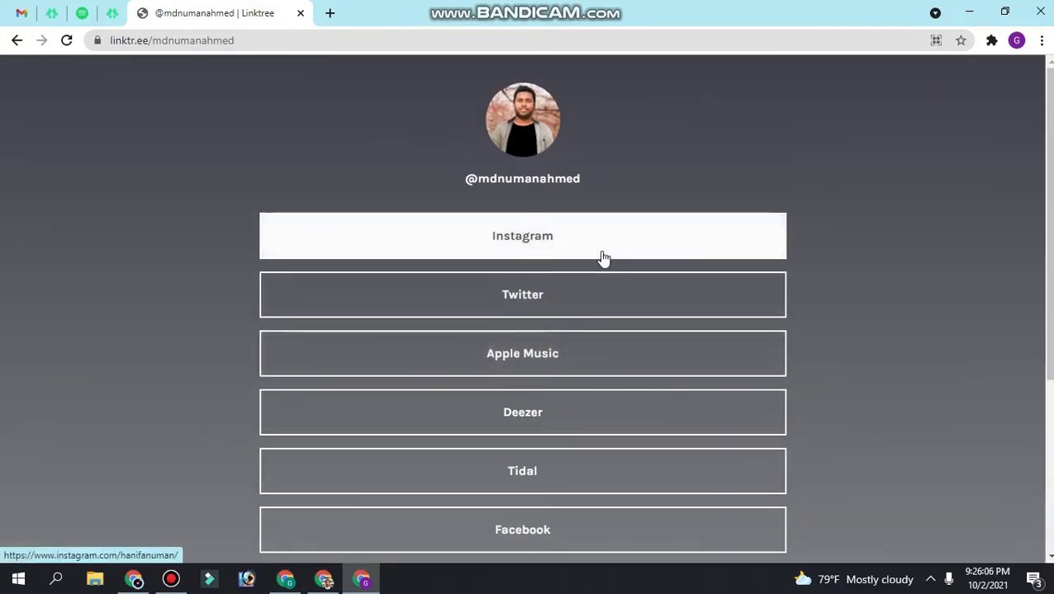
pyautogui.scroll(-4, 588, 388)
pyautogui.scroll(4, 590, 410)
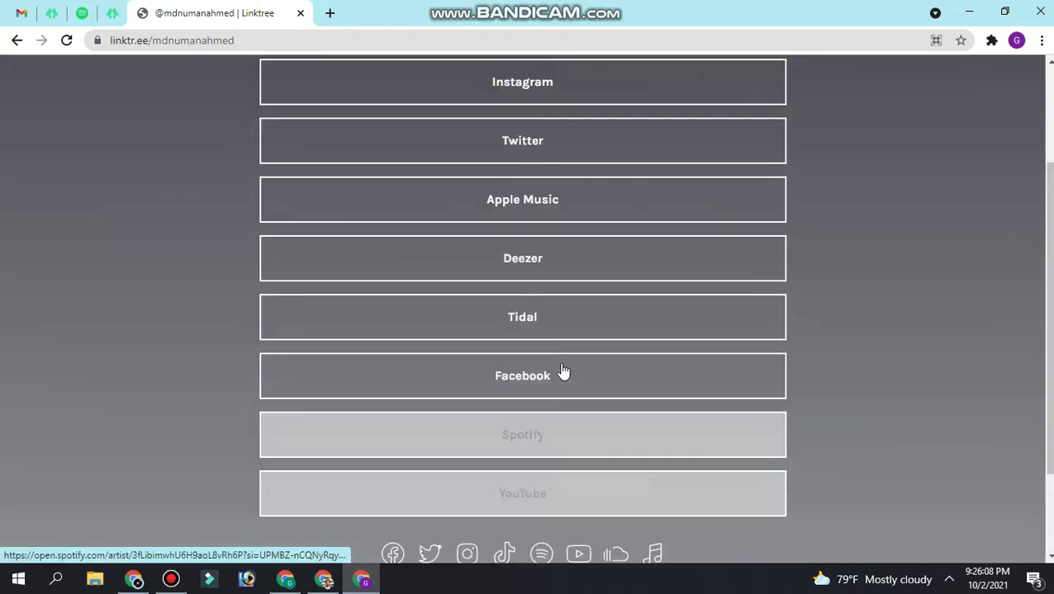
pyautogui.click(190, 42)
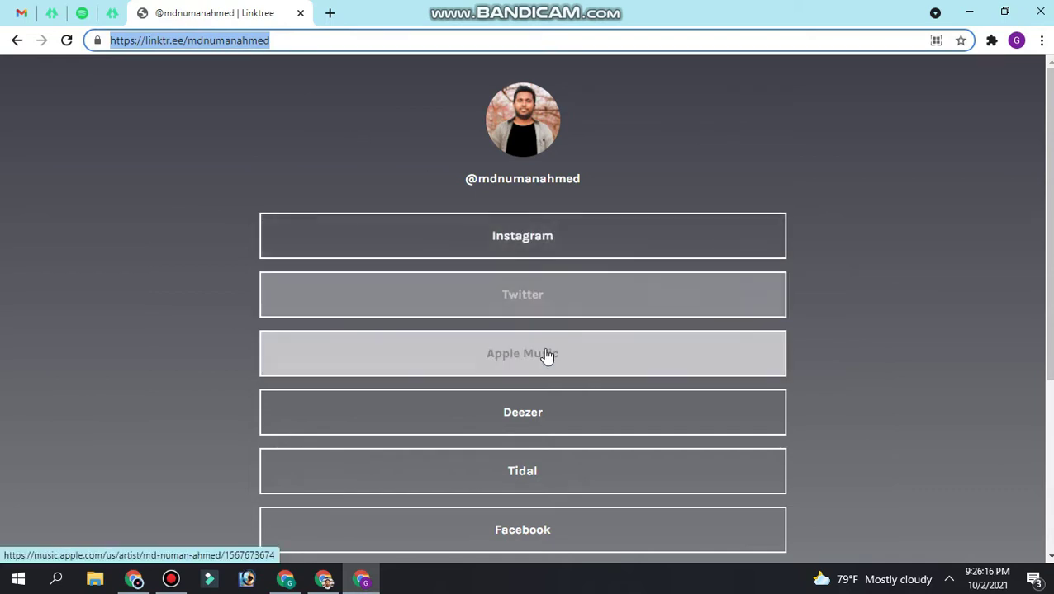
pyautogui.scroll(-2, 561, 400)
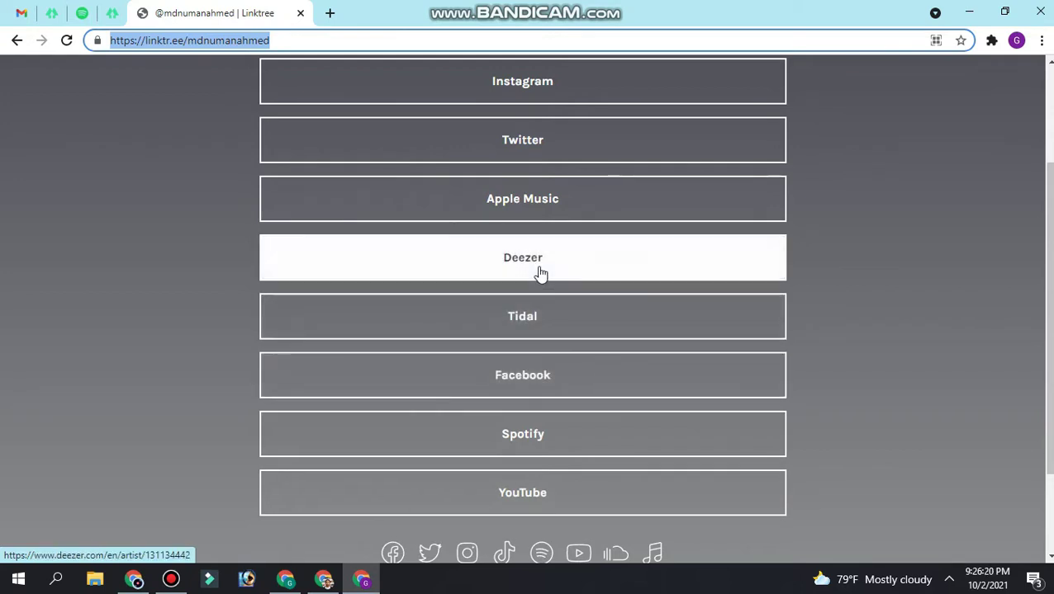
pyautogui.scroll(-2, 541, 312)
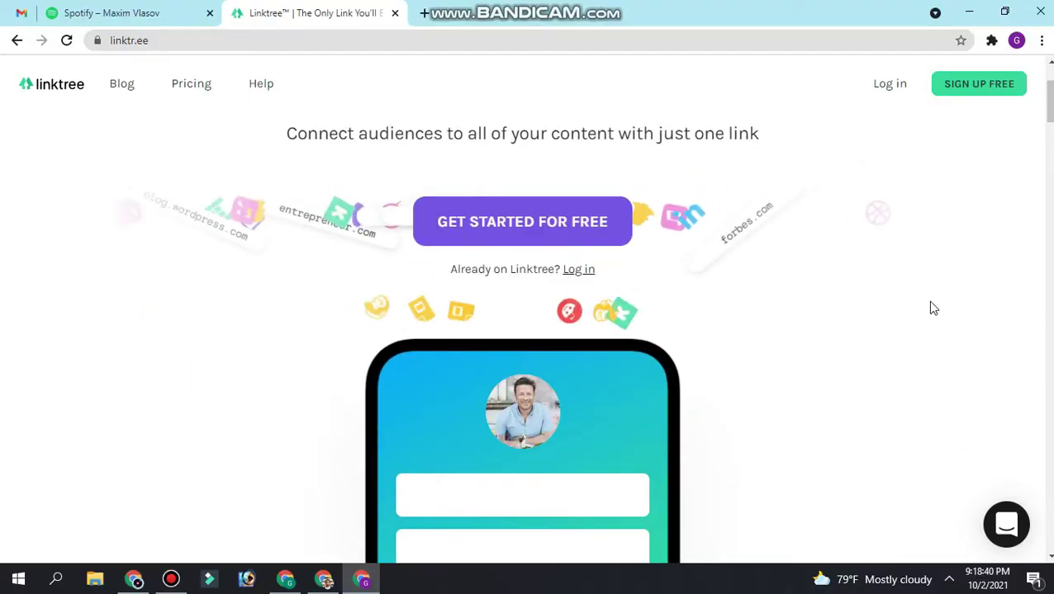
pyautogui.scroll(2, 572, 296)
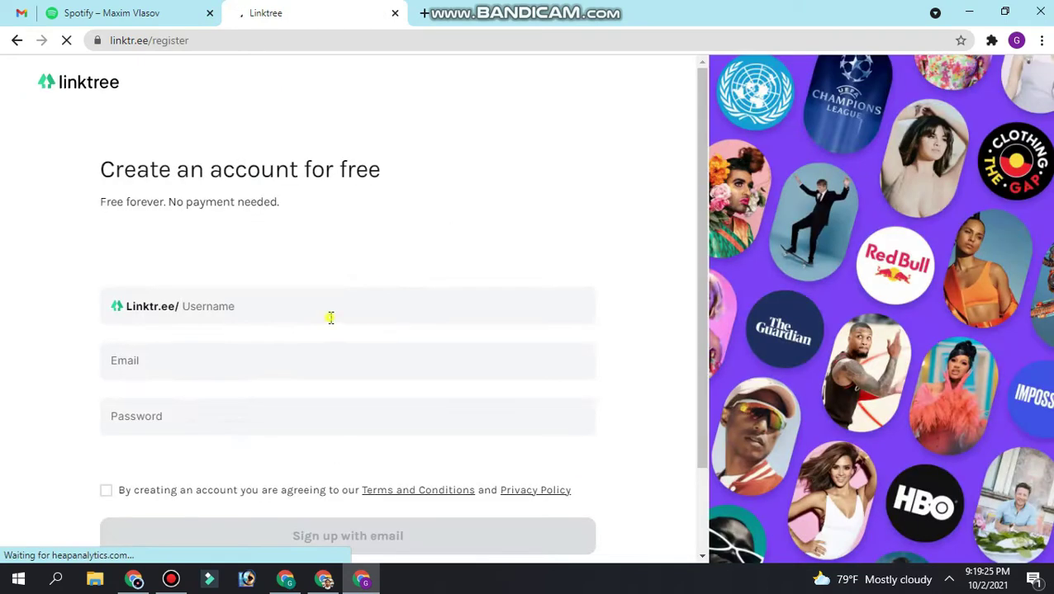
# Accept the suggested username and paste in the account e-mail address.
pyautogui.click(330, 318)
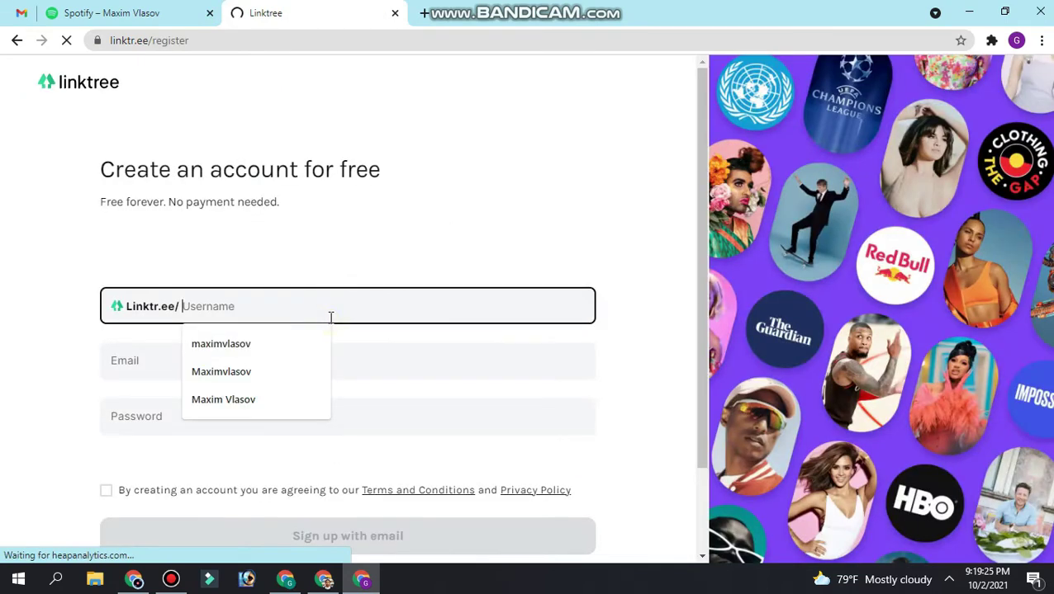
pyautogui.click(304, 352)
pyautogui.scroll(-2, 299, 353)
pyautogui.click(247, 258)
pyautogui.rightClick(208, 262)
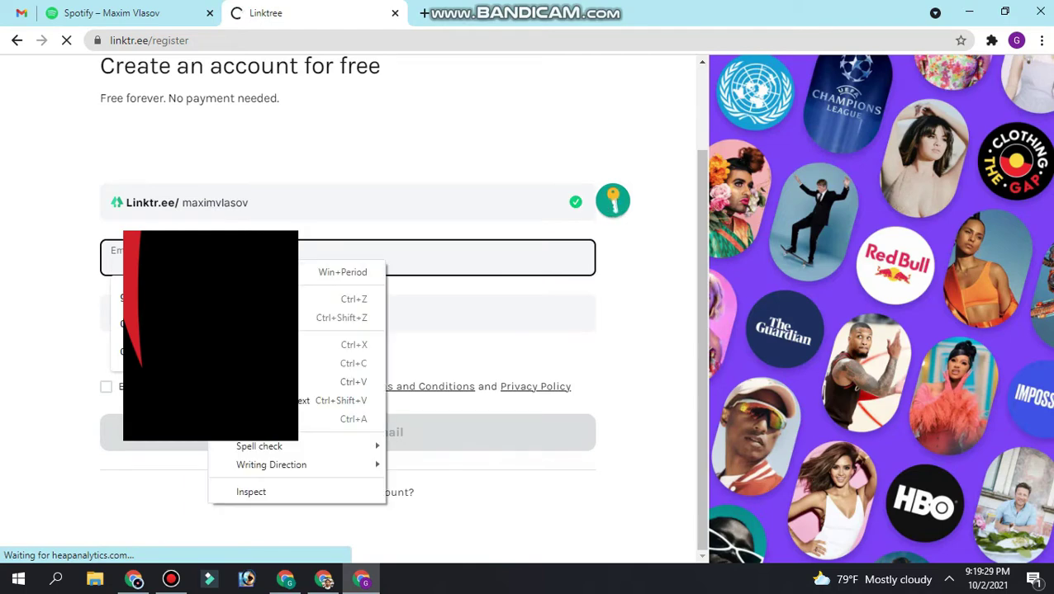
pyautogui.click(13, 286)
pyautogui.click(207, 260)
pyautogui.click(203, 298)
pyautogui.click(17, 318)
# Use a suggested password, dismiss Chrome's save prompt, accept the terms and sign up with email.
pyautogui.click(203, 315)
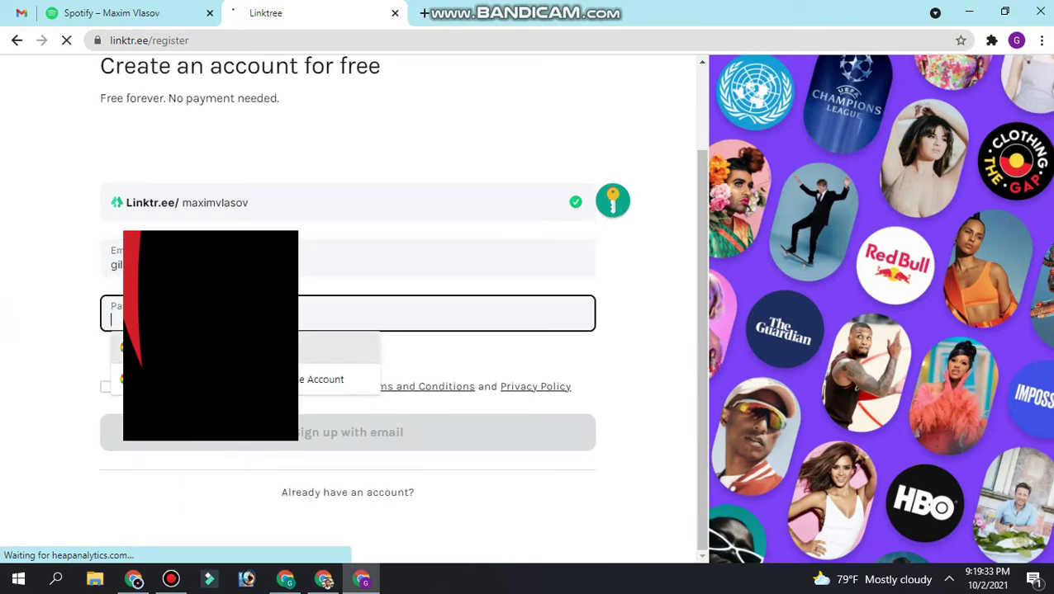
pyautogui.click(247, 379)
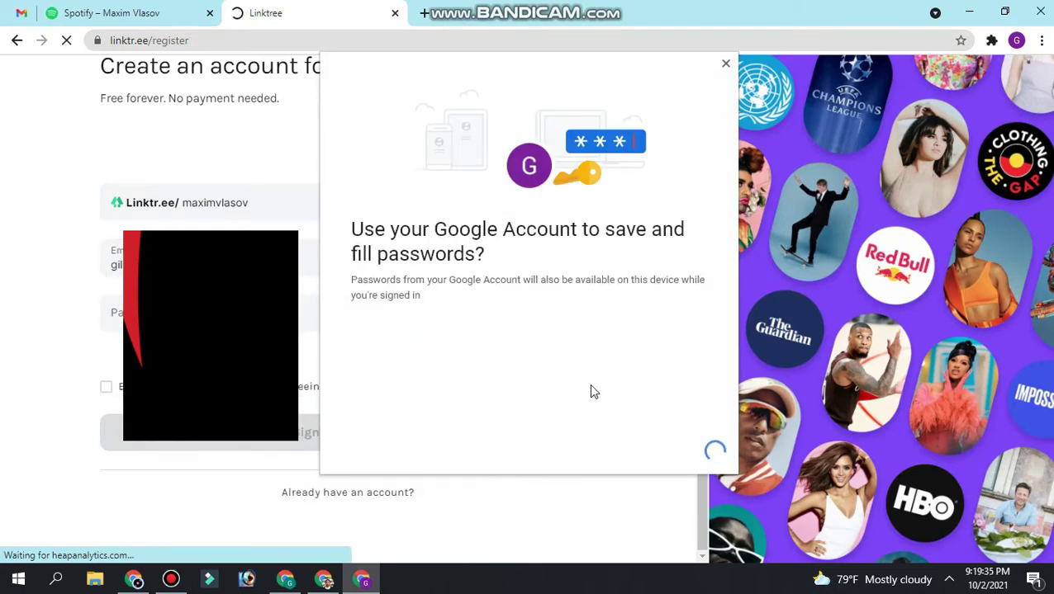
pyautogui.click(726, 63)
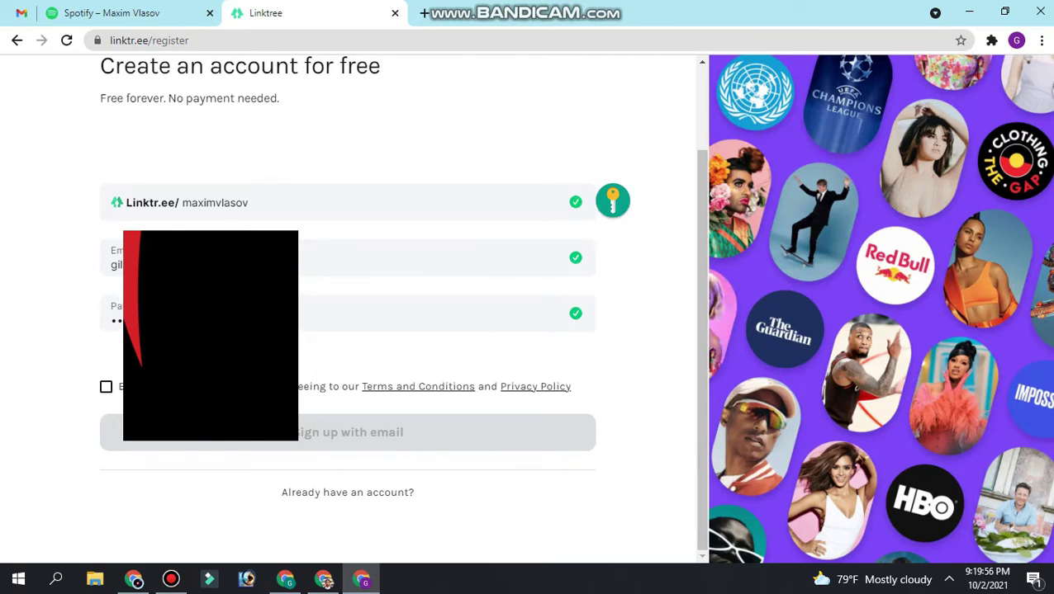
pyautogui.click(106, 386)
pyautogui.click(348, 444)
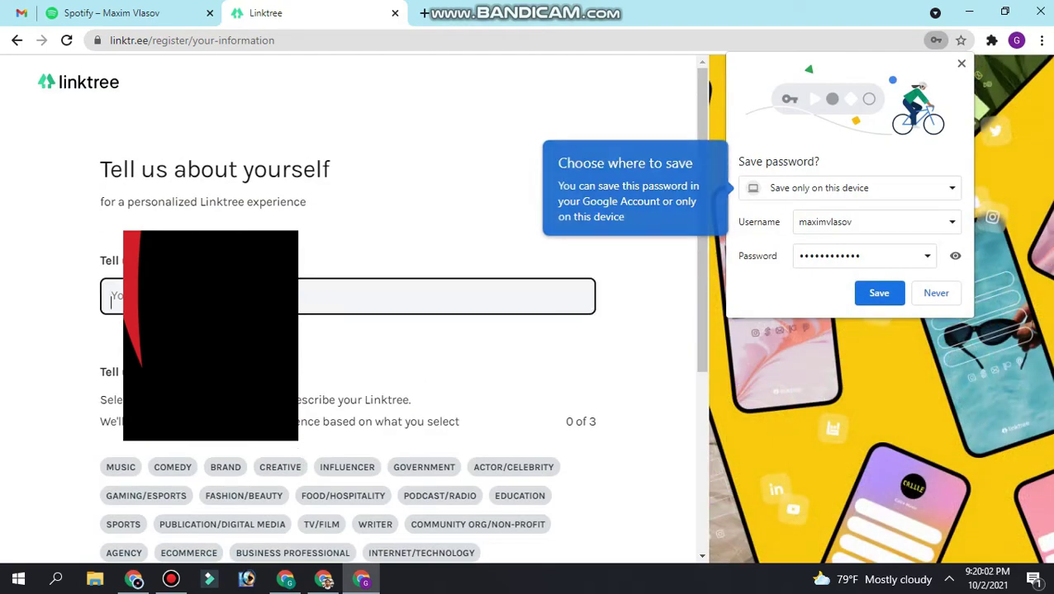
# Paste the profile's display name and choose the MUSIC, PERSONAL and BRAND categories.
pyautogui.hotkey('ctrl', 'shift', 'Tab')
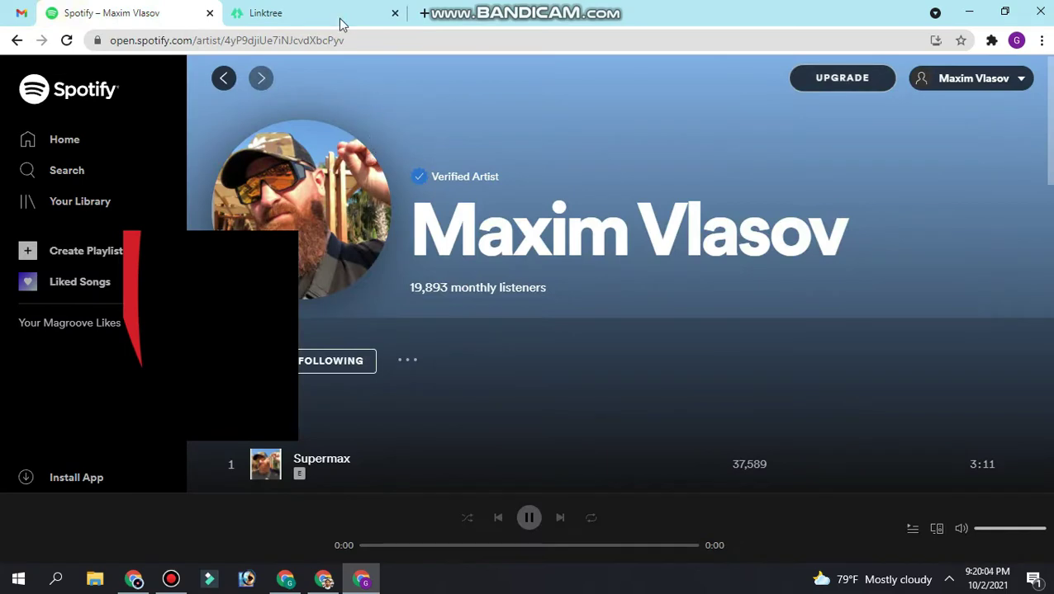
pyautogui.click(316, 15)
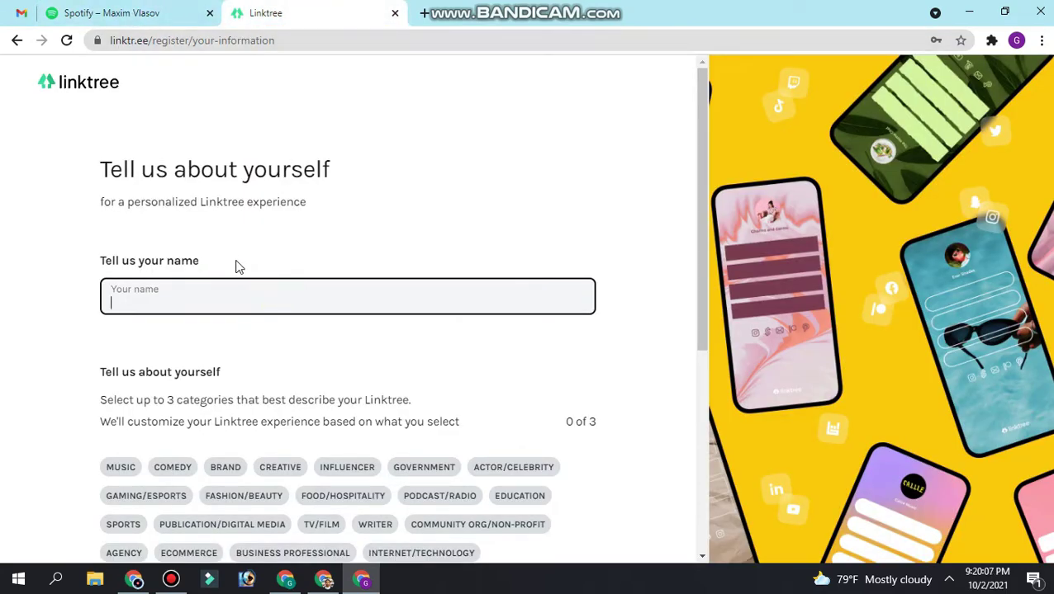
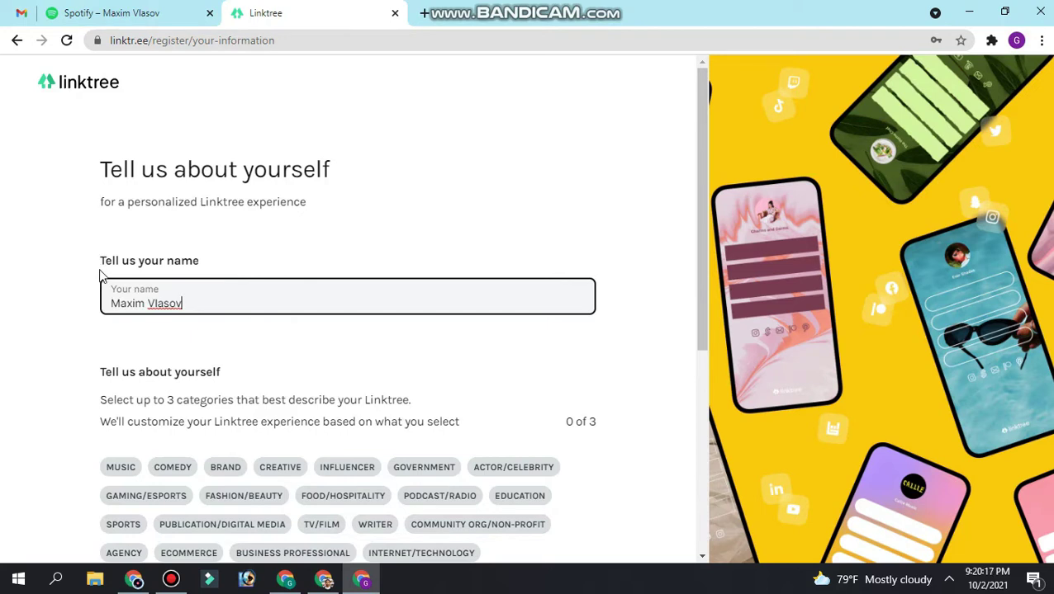
pyautogui.scroll(-2, 101, 275)
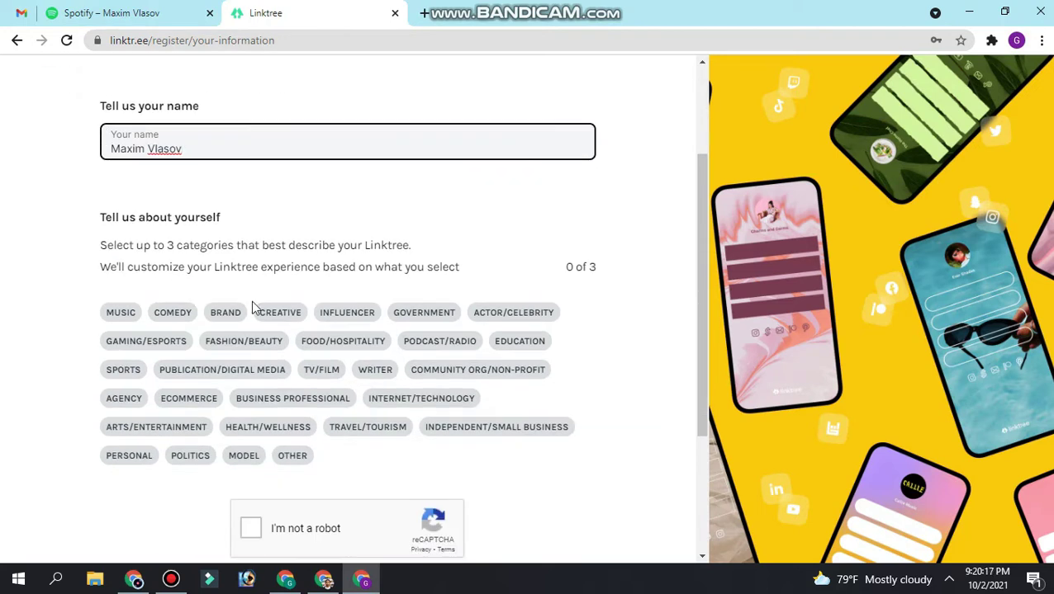
pyautogui.click(108, 318)
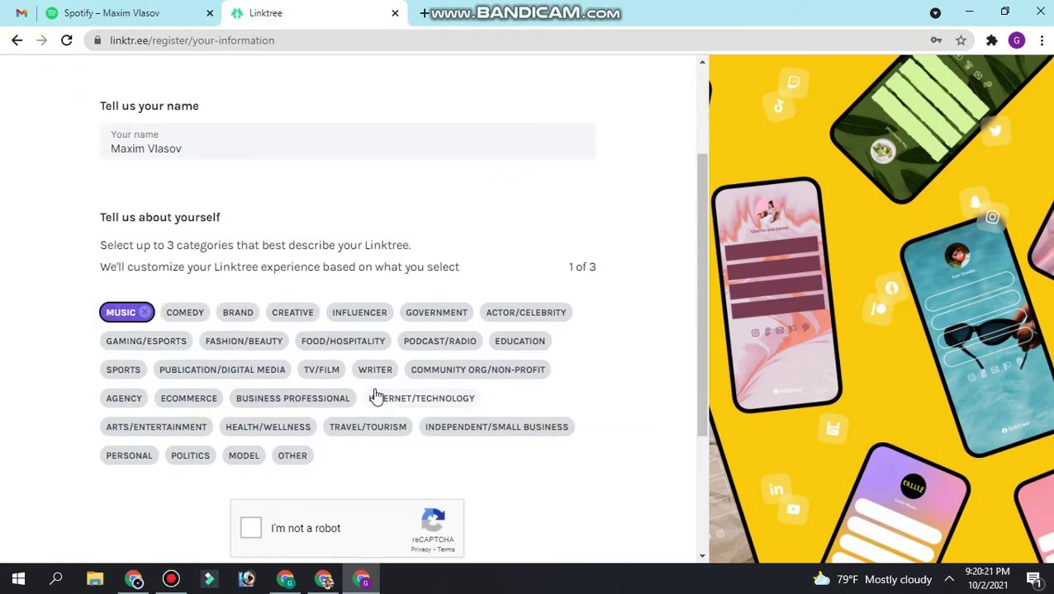
pyautogui.click(139, 460)
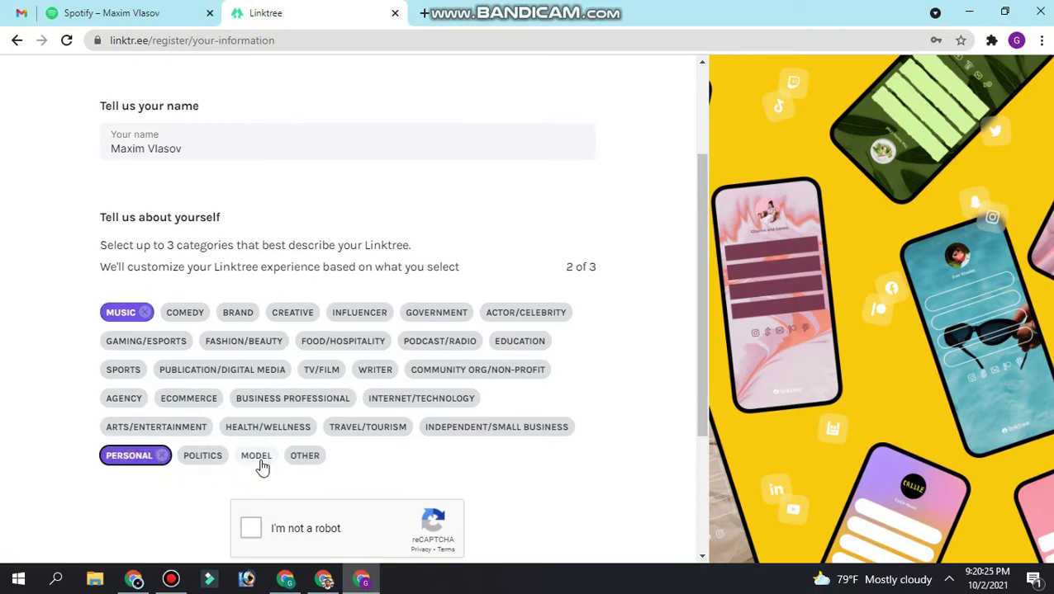
pyautogui.click(239, 314)
pyautogui.scroll(-2, 252, 364)
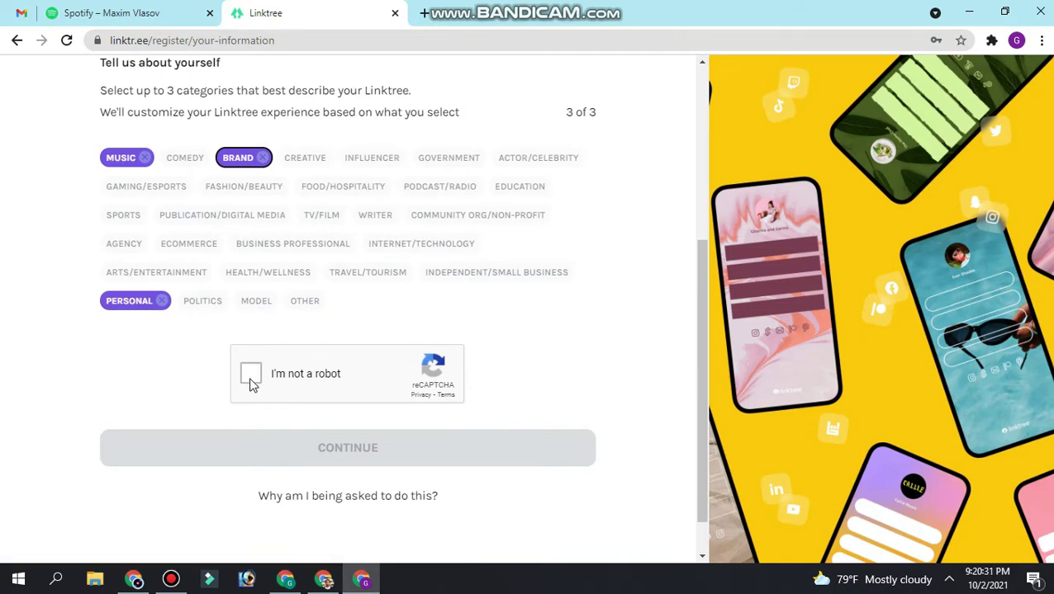
# Pass the fire-hydrant reCAPTCHA and continue to the plan choice.
pyautogui.click(251, 381)
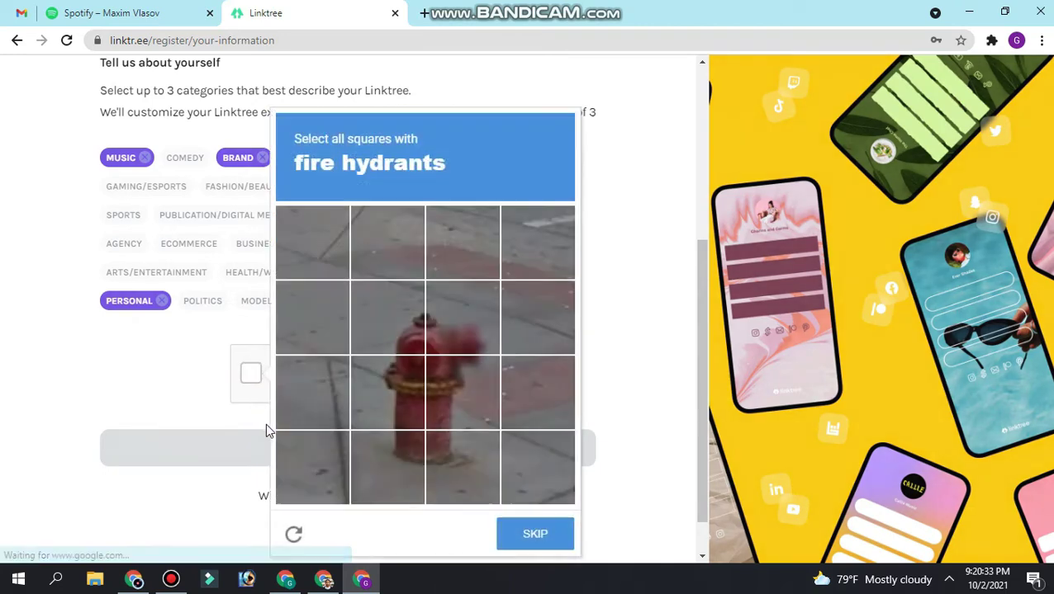
pyautogui.click(404, 388)
pyautogui.click(401, 322)
pyautogui.click(398, 462)
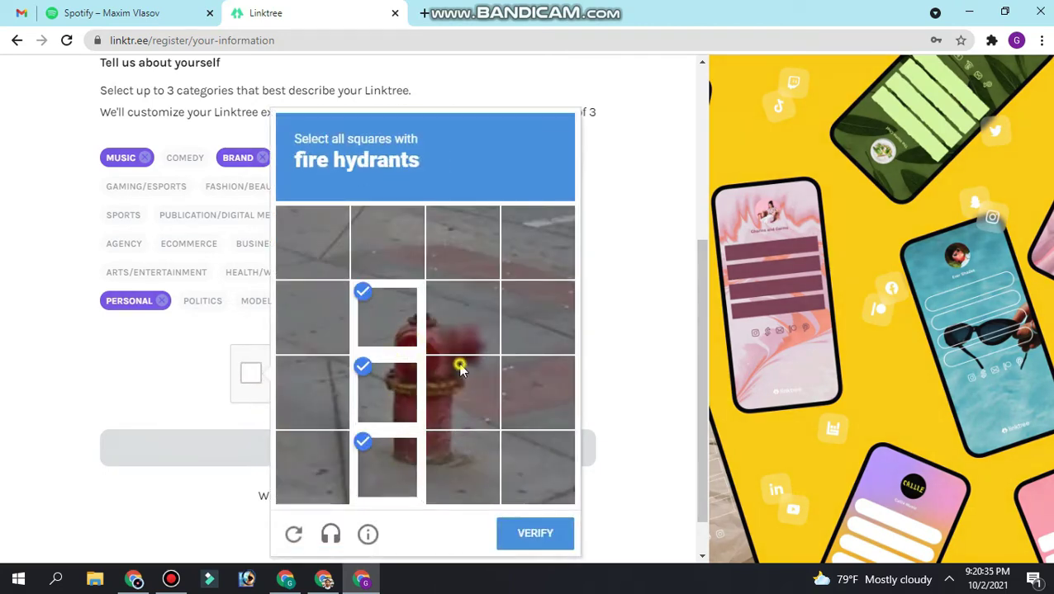
pyautogui.click(459, 388)
pyautogui.click(463, 343)
pyautogui.click(513, 536)
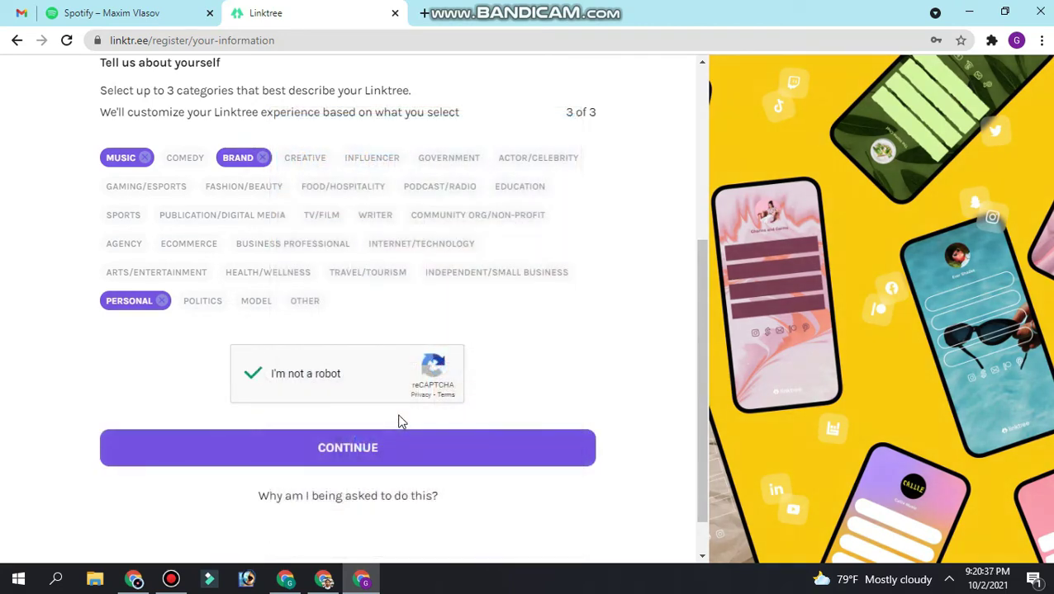
pyautogui.click(347, 450)
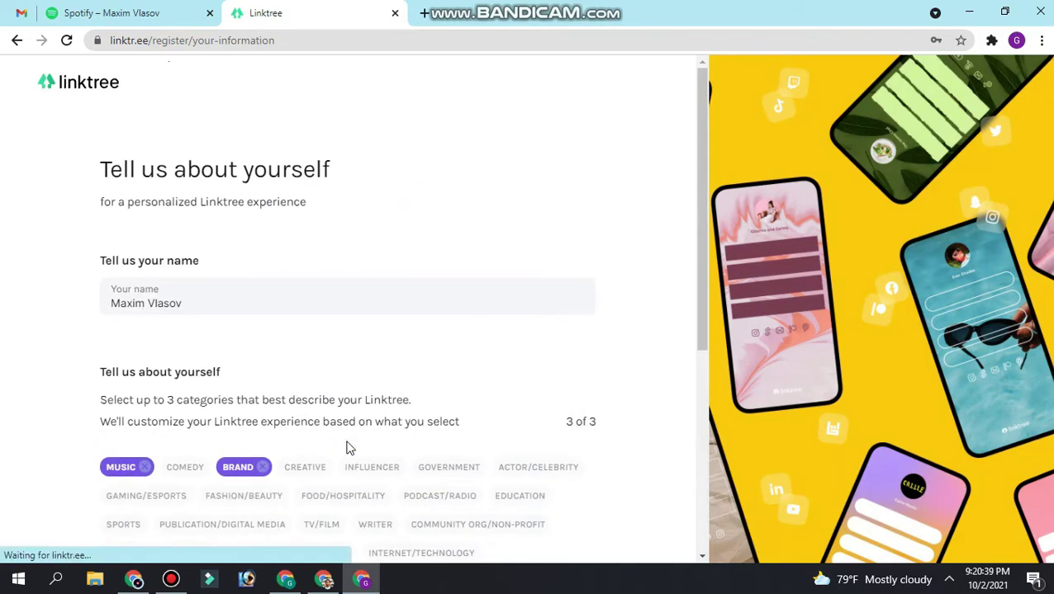
# Choose the Free $0 plan over PRO, sign up for free and continue to My Linktree.
pyautogui.scroll(-3, 306, 440)
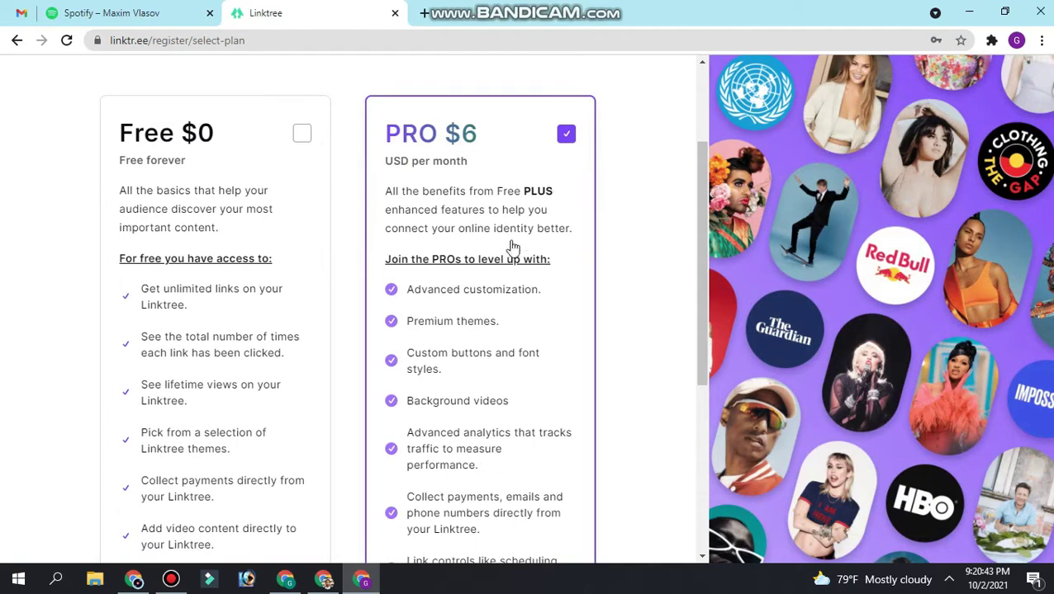
pyautogui.scroll(-4, 465, 353)
pyautogui.scroll(4, 464, 355)
pyautogui.click(303, 140)
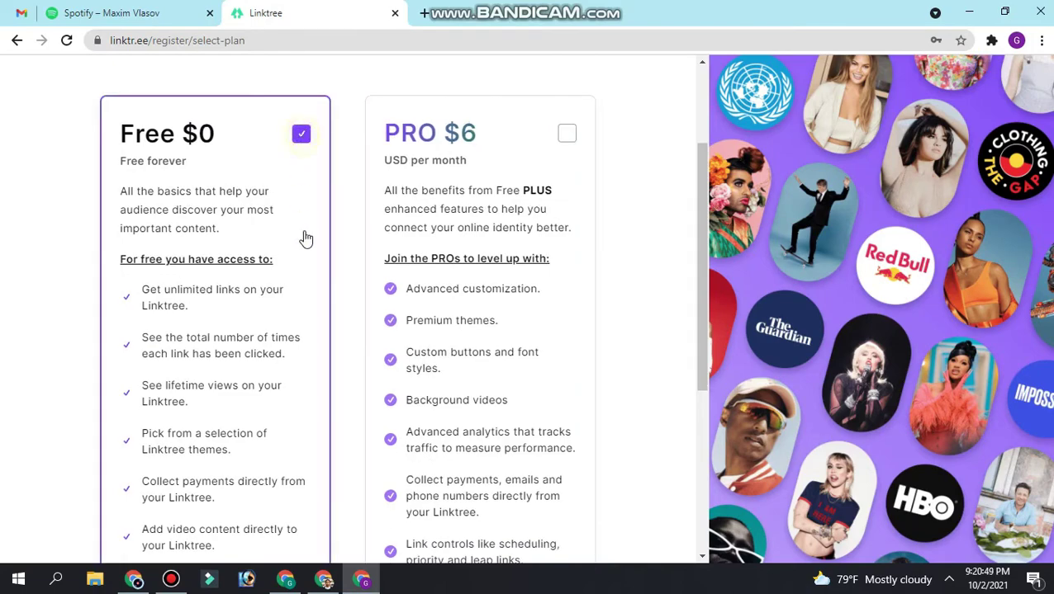
pyautogui.scroll(-5, 302, 237)
pyautogui.click(376, 489)
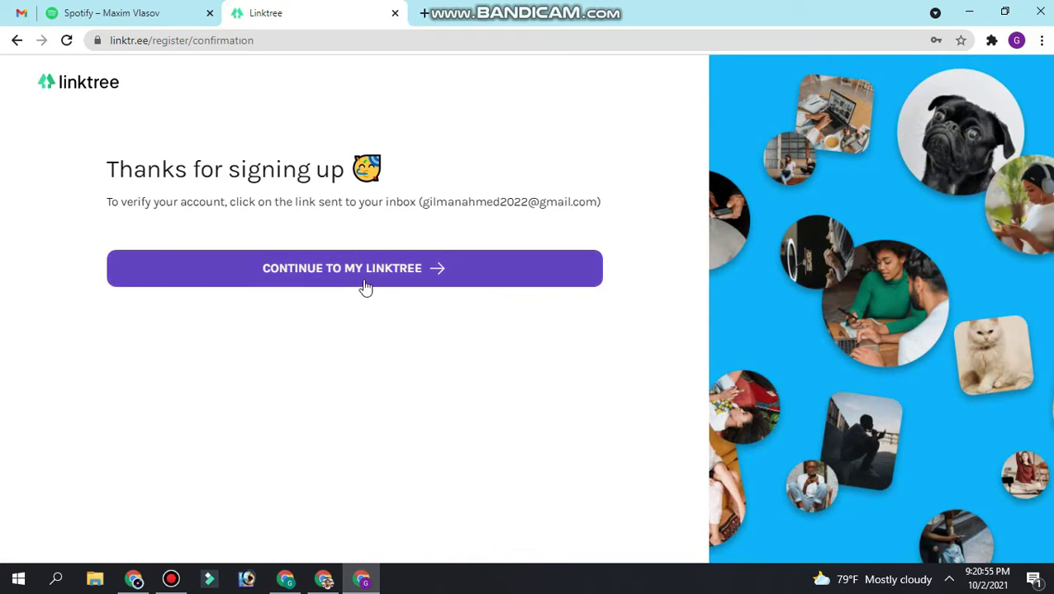
pyautogui.click(363, 279)
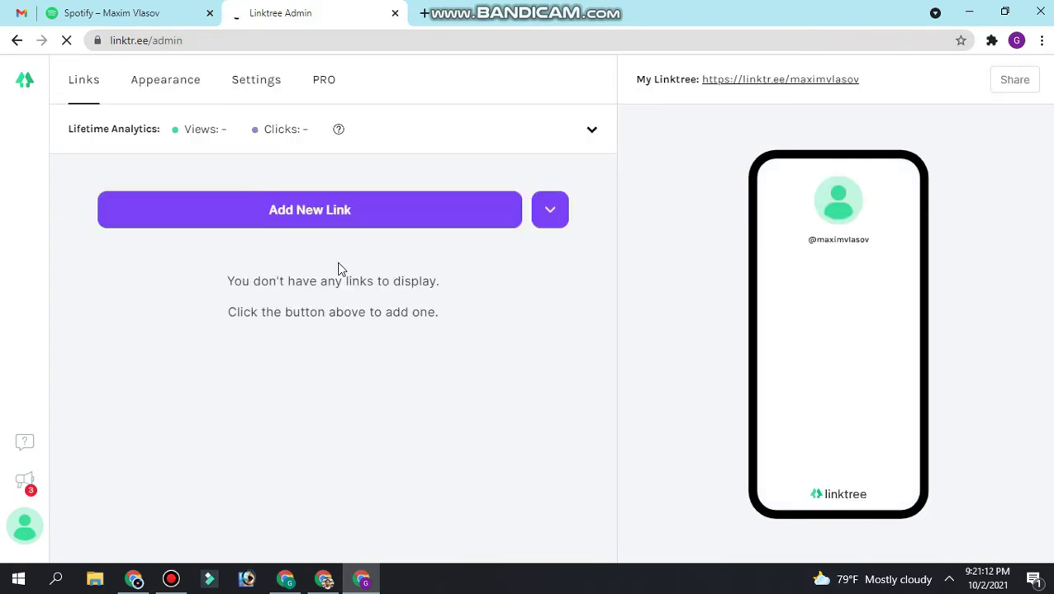
pyautogui.click(8, 11)
pyautogui.click(337, 203)
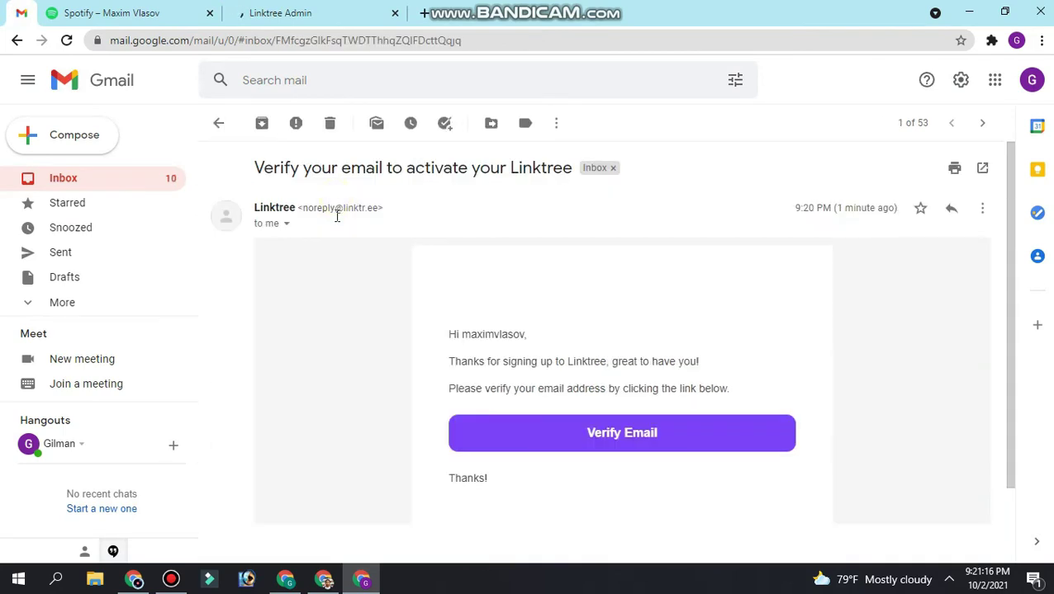
pyautogui.click(636, 446)
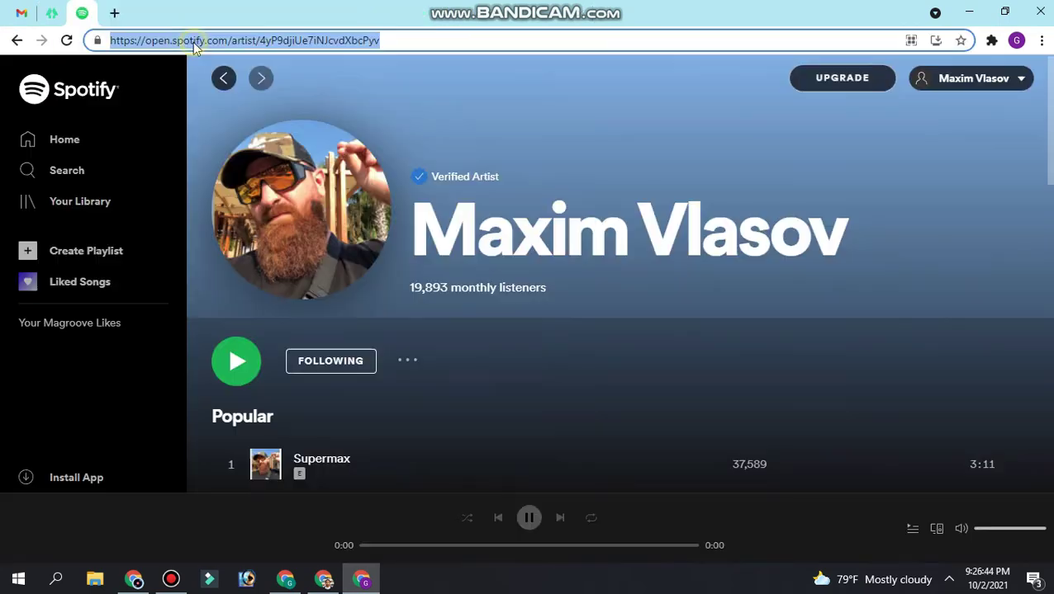
# Copy the Spotify artist page's web address from the address bar.
pyautogui.rightClick(192, 40)
pyautogui.click(585, 355)
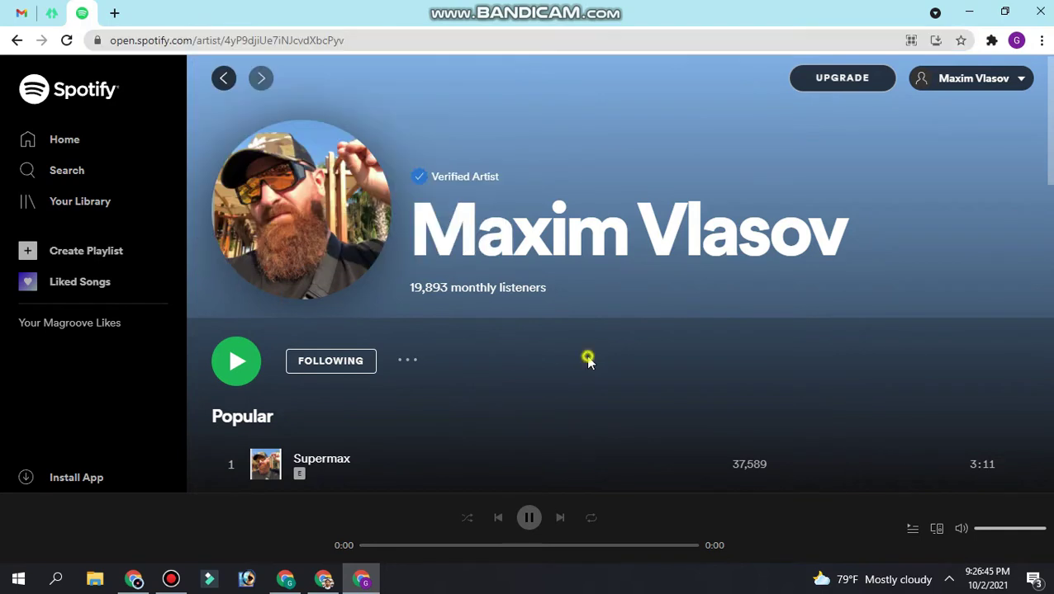
pyautogui.doubleClick(210, 41)
pyautogui.click(210, 41)
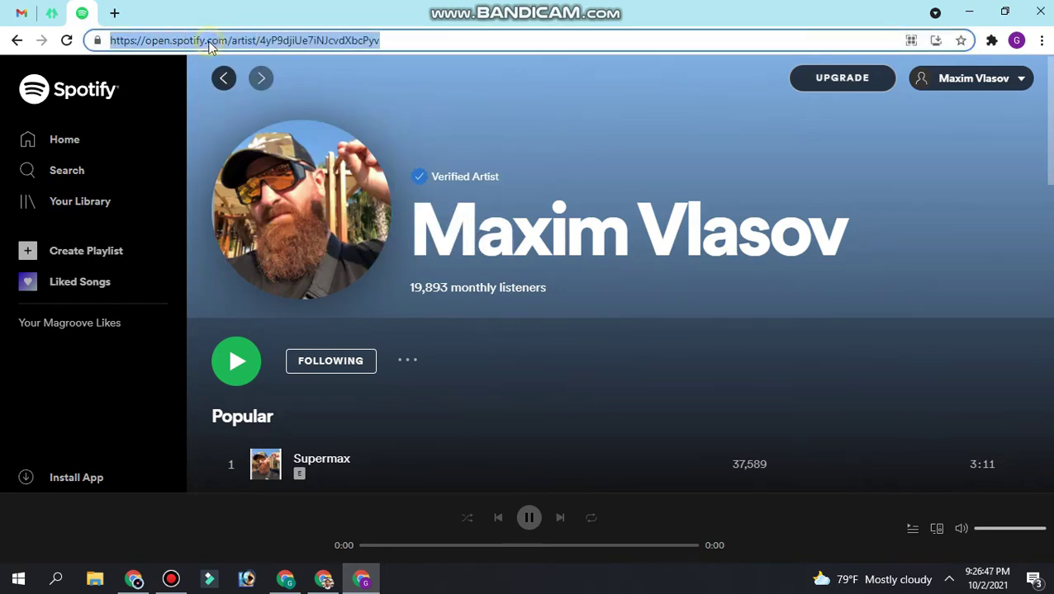
pyautogui.rightClick(212, 42)
pyautogui.click(268, 130)
# Add a new link with the Spotify artist page address pasted as its URL.
pyautogui.click(56, 13)
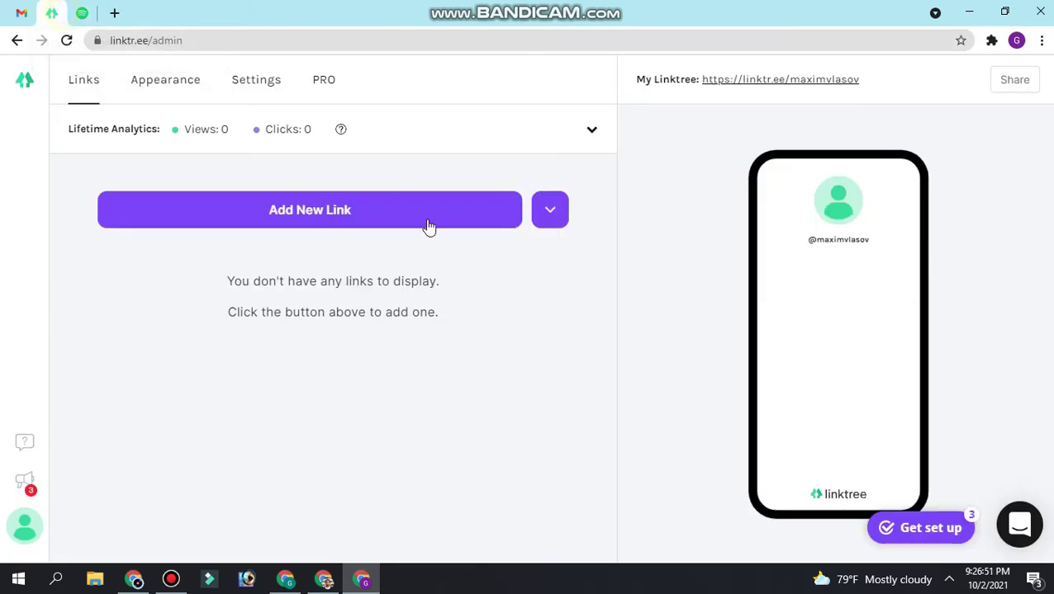
pyautogui.click(313, 225)
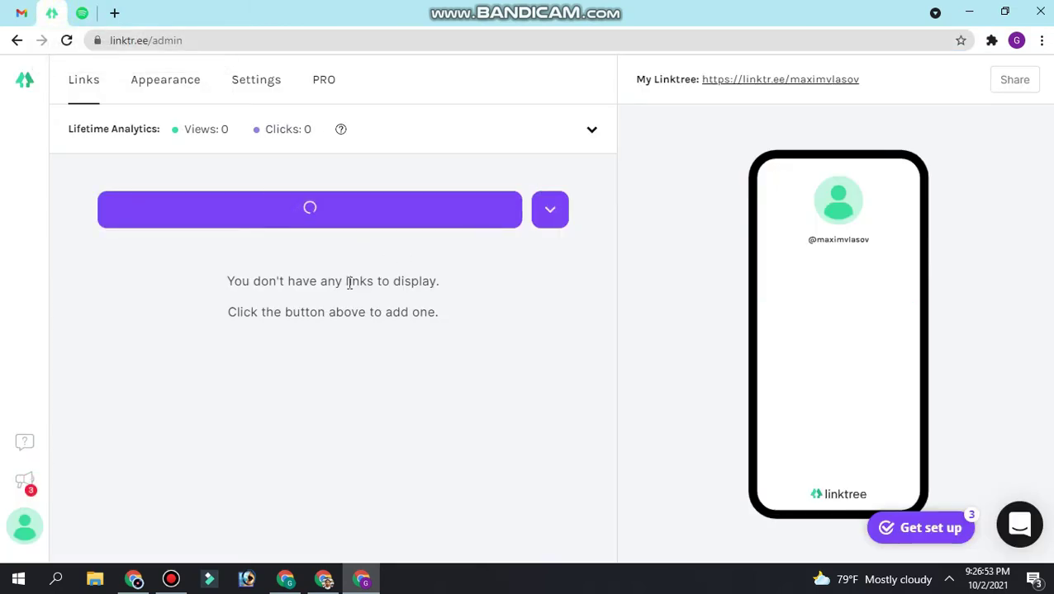
pyautogui.click(161, 312)
pyautogui.rightClick(157, 312)
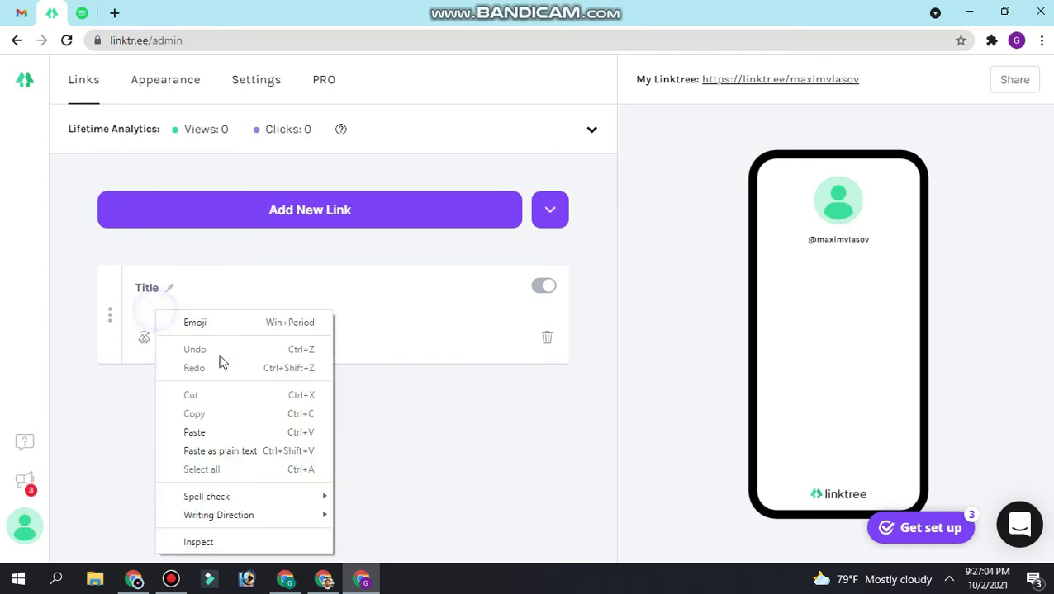
pyautogui.click(233, 432)
# Copy the word 'spotify' from the URL and paste it as the link title.
pyautogui.doubleClick(224, 312)
pyautogui.rightClick(239, 312)
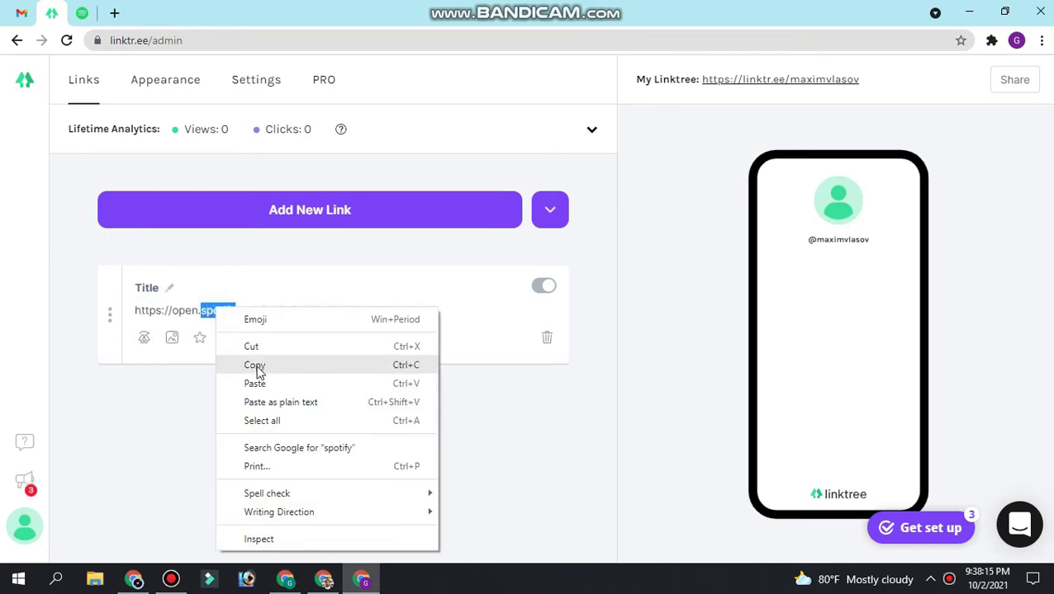
pyautogui.click(258, 367)
pyautogui.click(153, 290)
pyautogui.rightClick(154, 290)
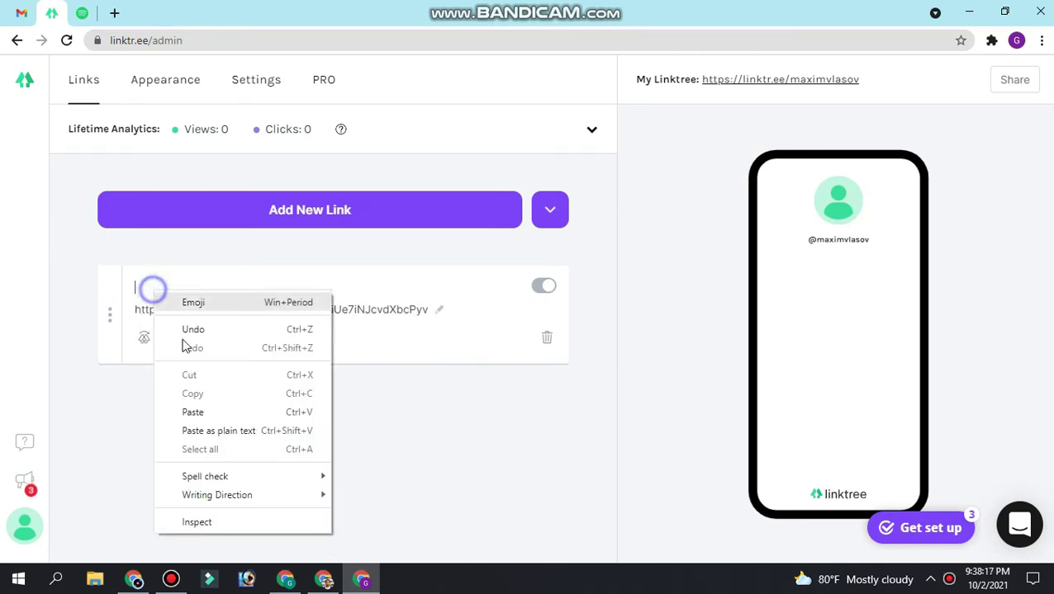
pyautogui.click(207, 410)
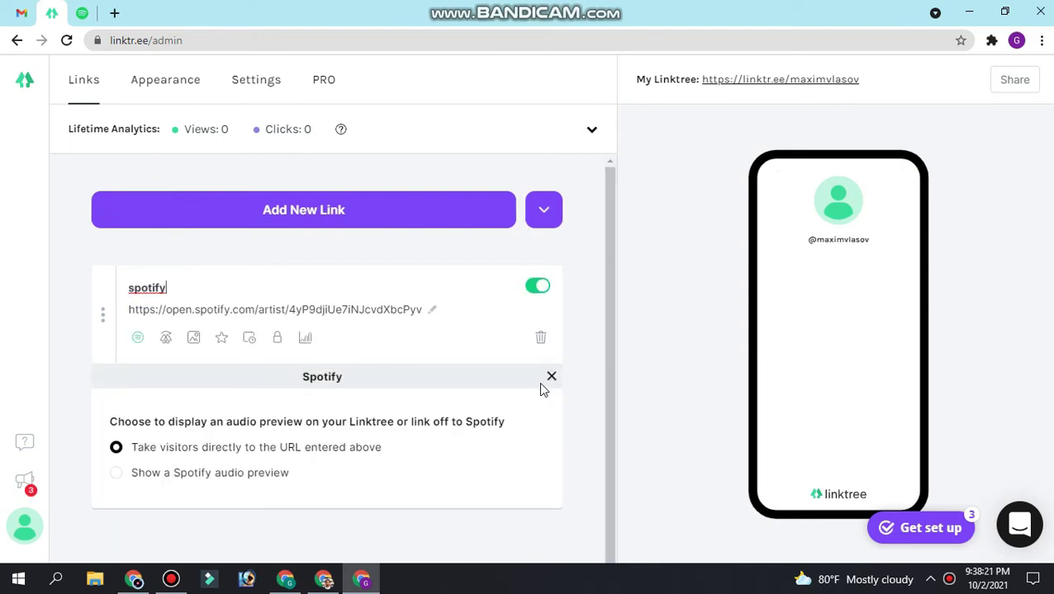
# Set the spotify link to show a Spotify audio preview, test it in the phone preview, then open Appearance.
pyautogui.click(132, 477)
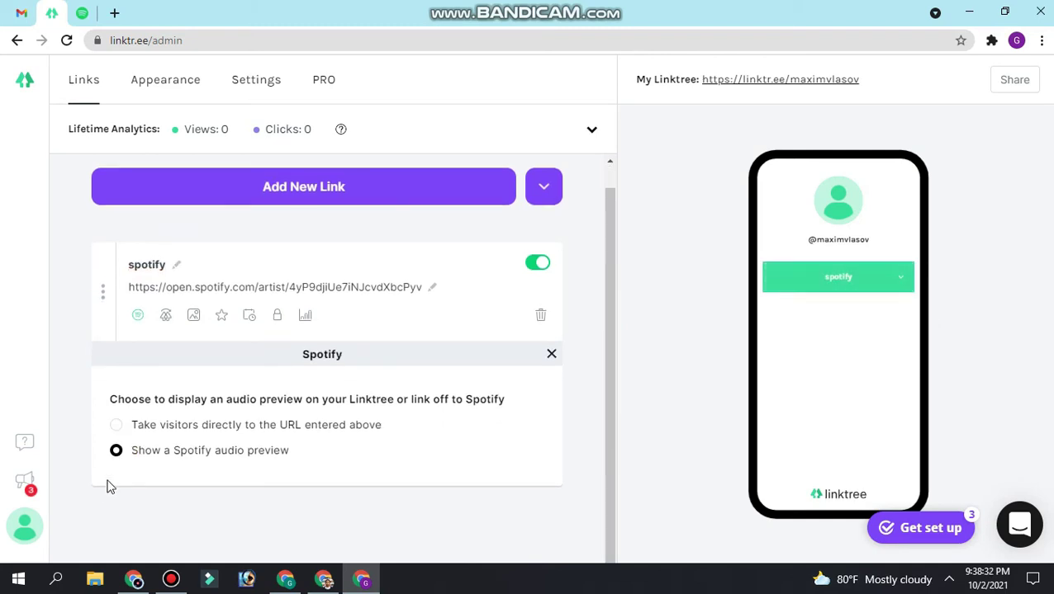
pyautogui.click(194, 434)
pyautogui.click(893, 295)
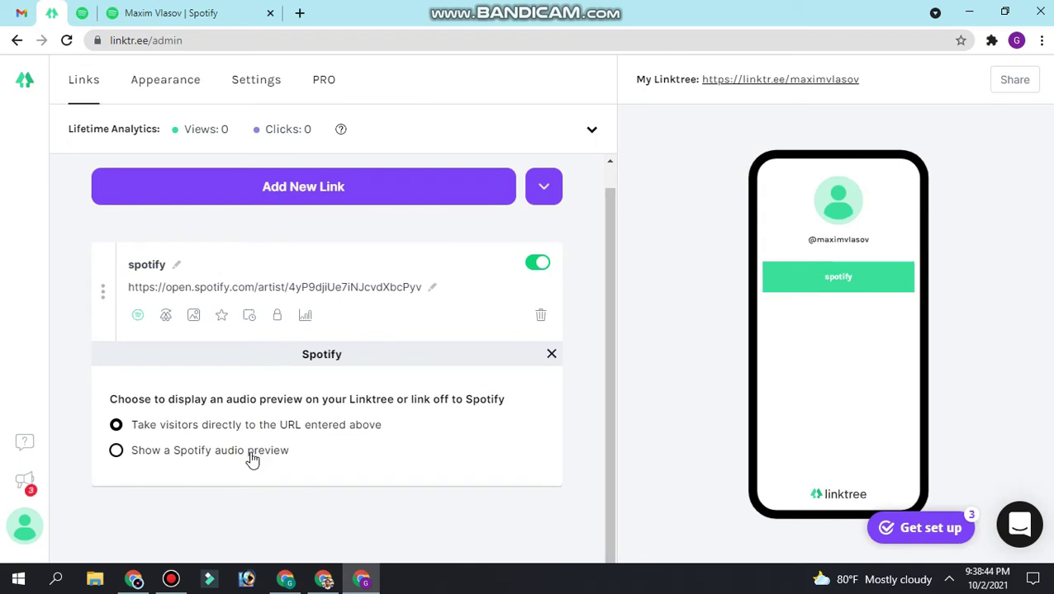
pyautogui.click(117, 453)
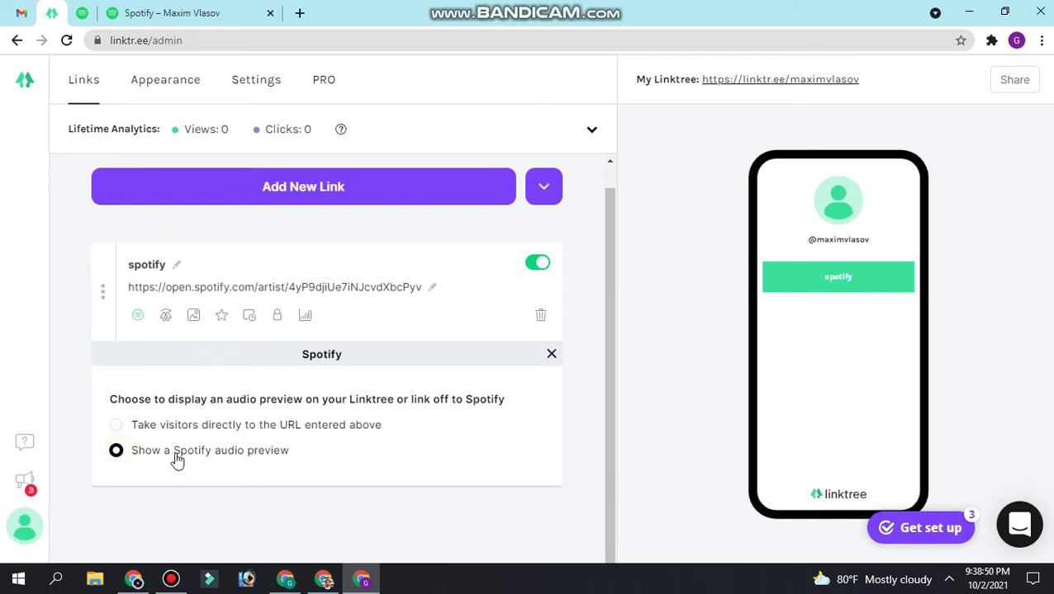
pyautogui.click(900, 284)
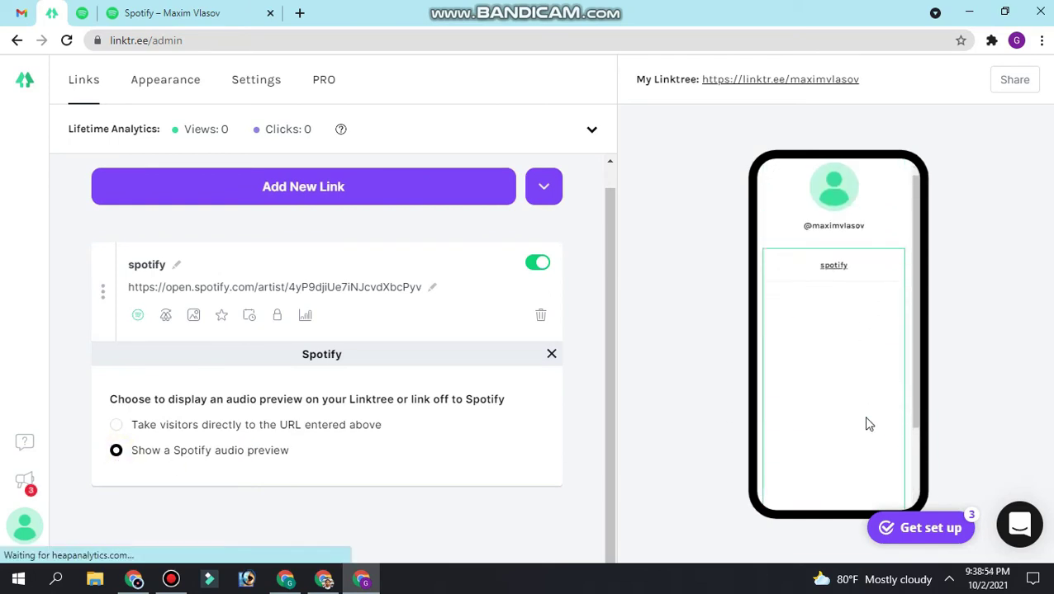
pyautogui.click(835, 431)
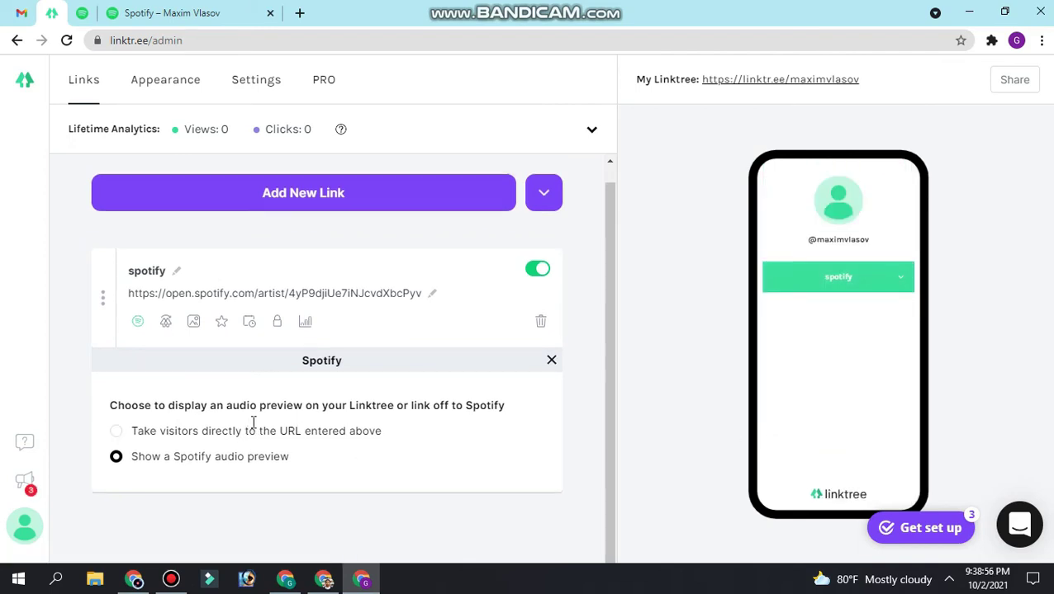
pyautogui.scroll(1, 252, 421)
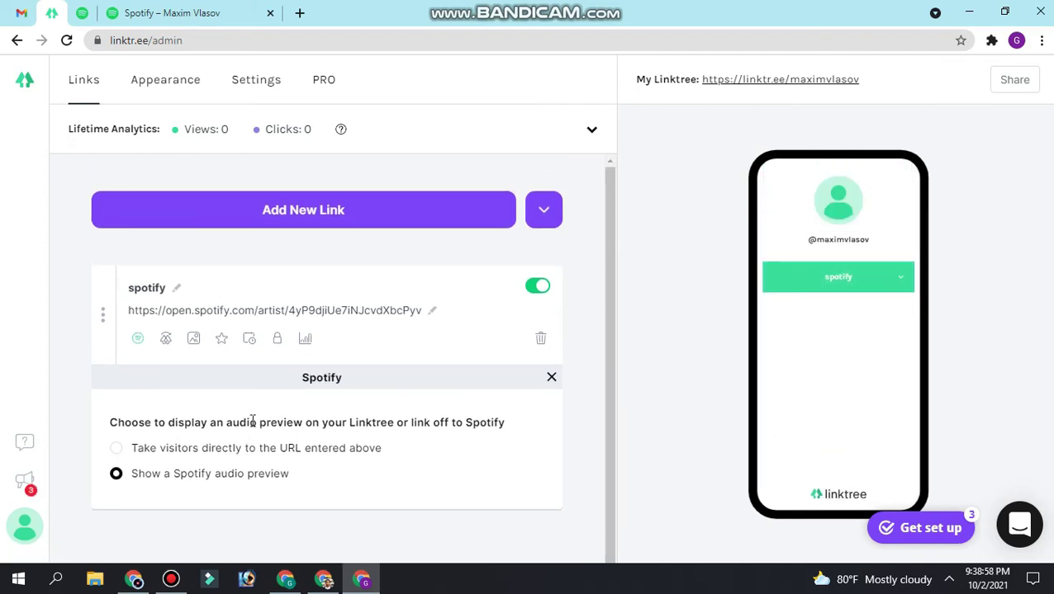
pyautogui.click(179, 79)
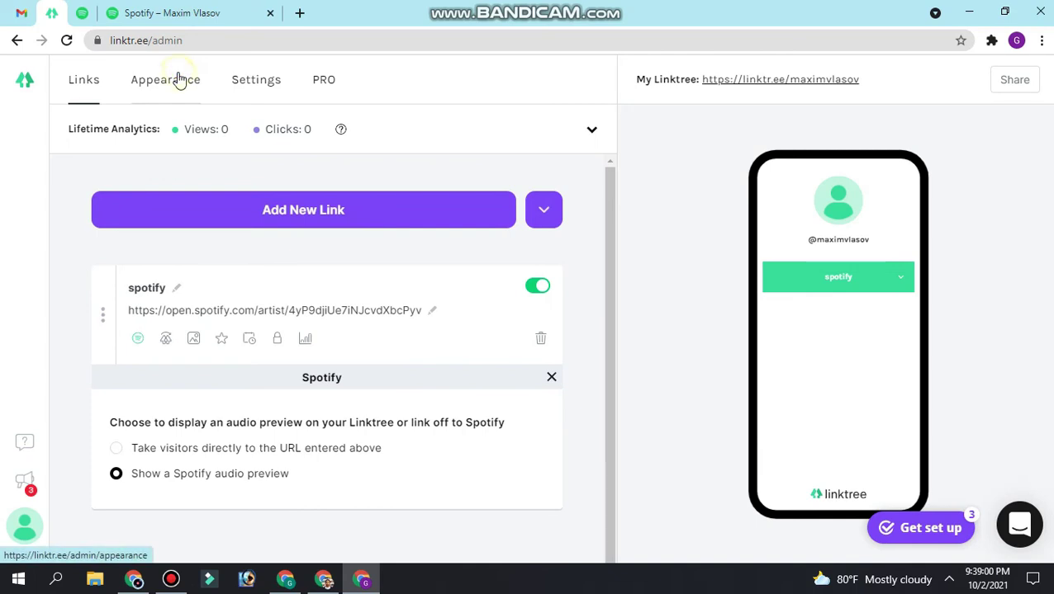